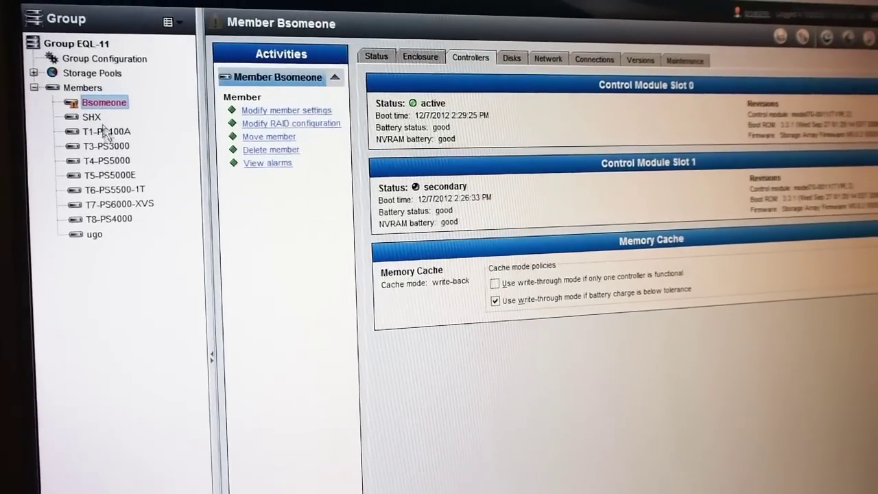
Review SHX's status, then show T1-PS100A's controllers: slot 0 active, slot 1 secondary.
left_click(91, 116)
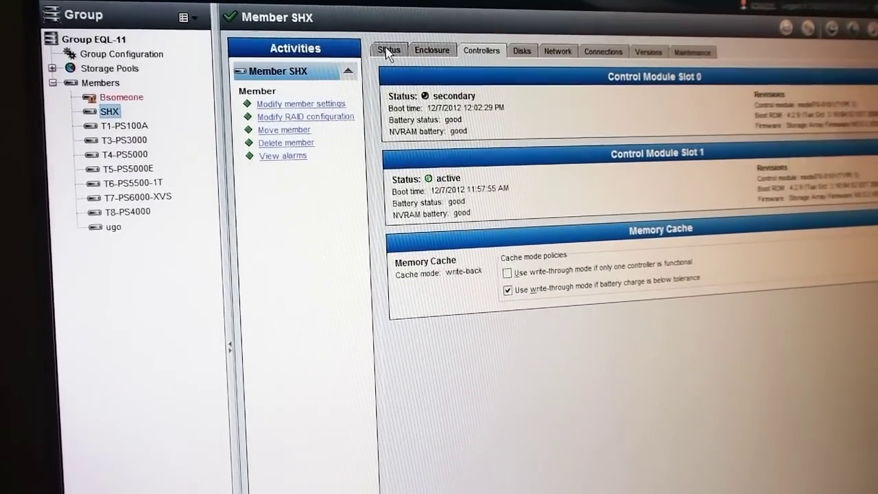
left_click(394, 55)
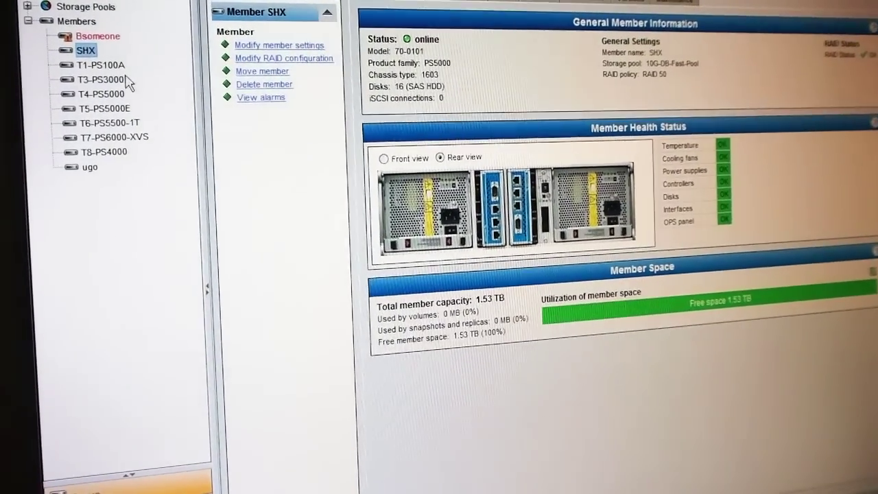
left_click(101, 64)
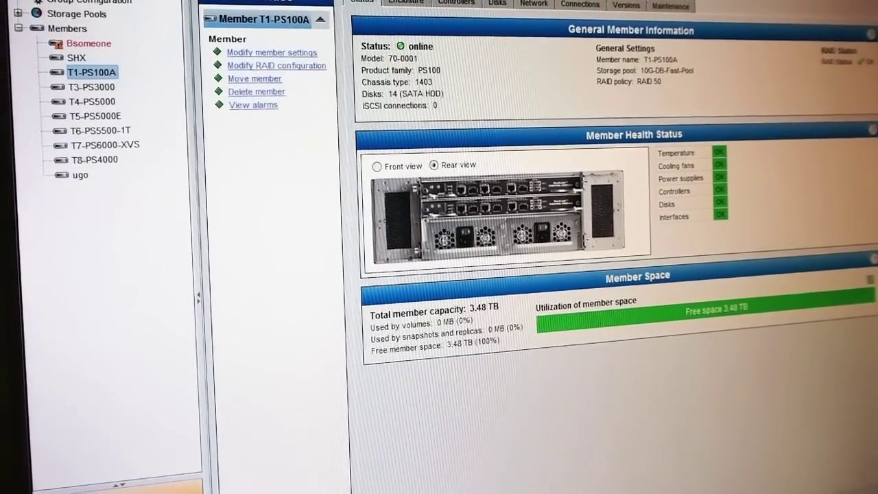
left_click(455, 3)
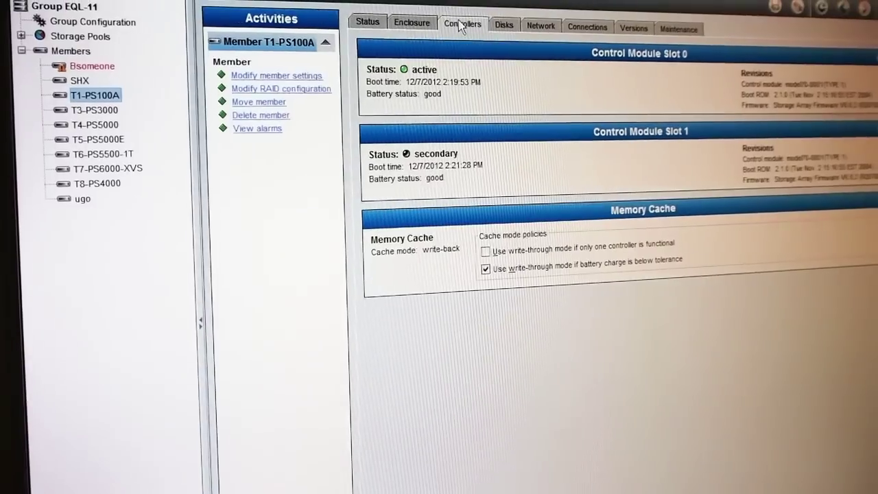
Review T3-PS3000's general status and health, then select member T4-PS5000.
left_click(98, 118)
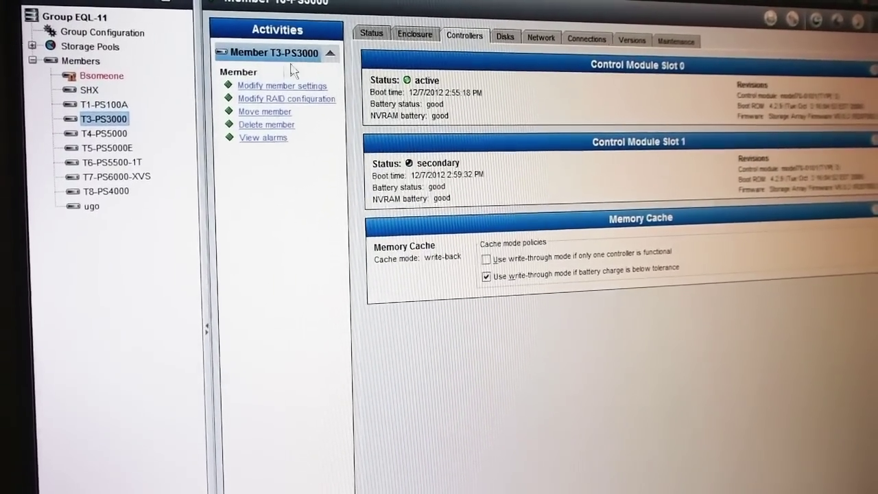
left_click(366, 34)
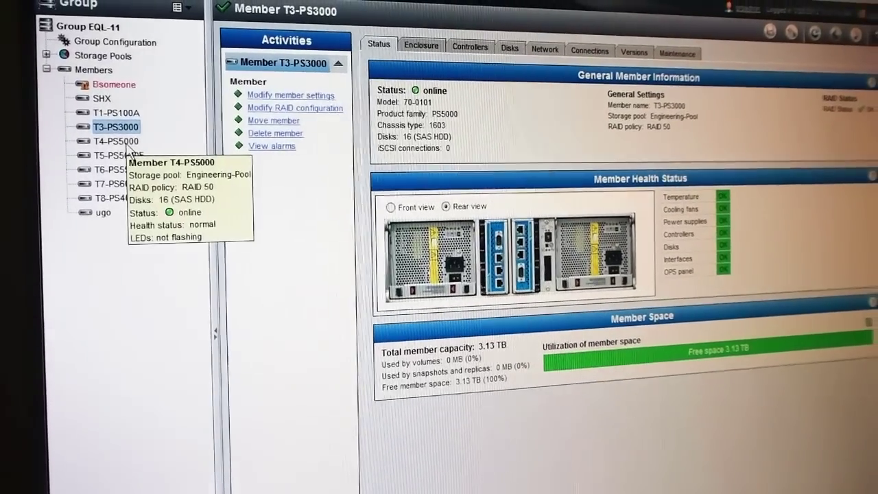
left_click(109, 136)
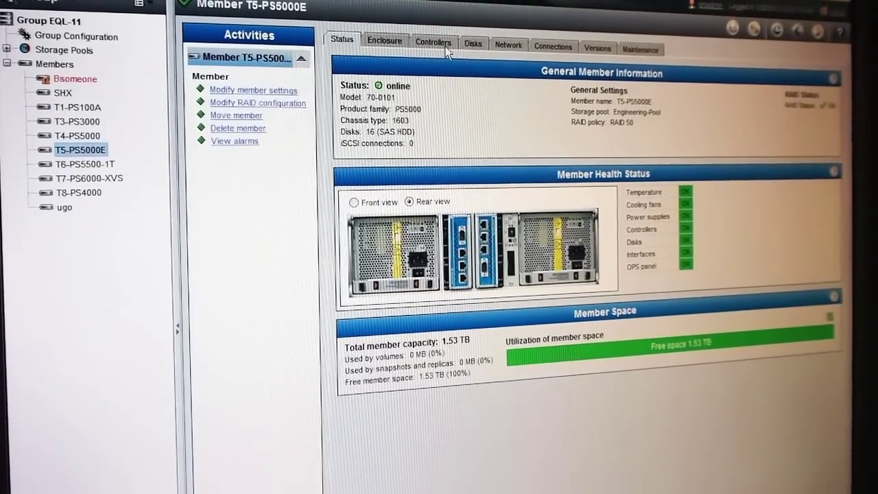
Browse T5-PS5000E and T6-PS5500-1T controllers, then T8-PS4000's status with 9.84 TB free.
left_click(436, 39)
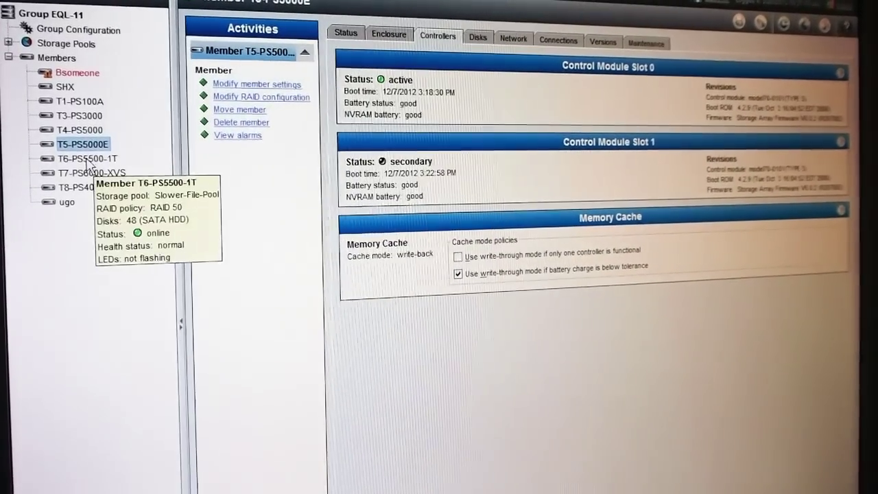
left_click(81, 159)
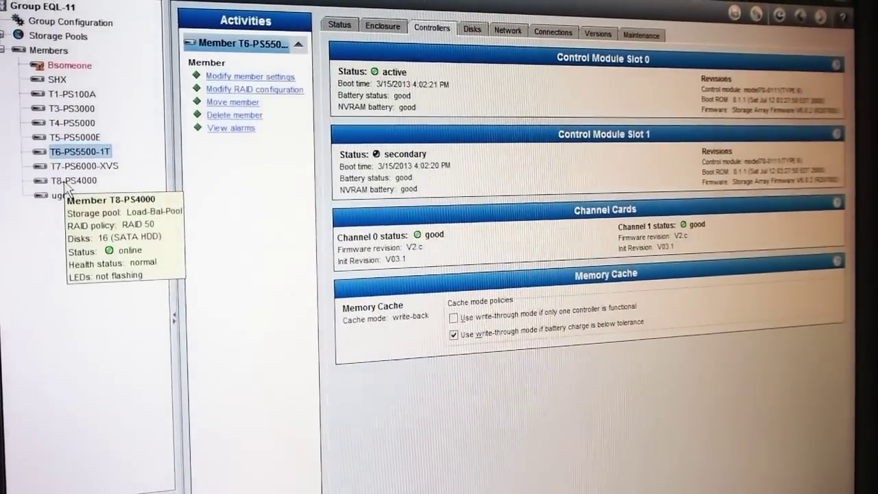
left_click(82, 184)
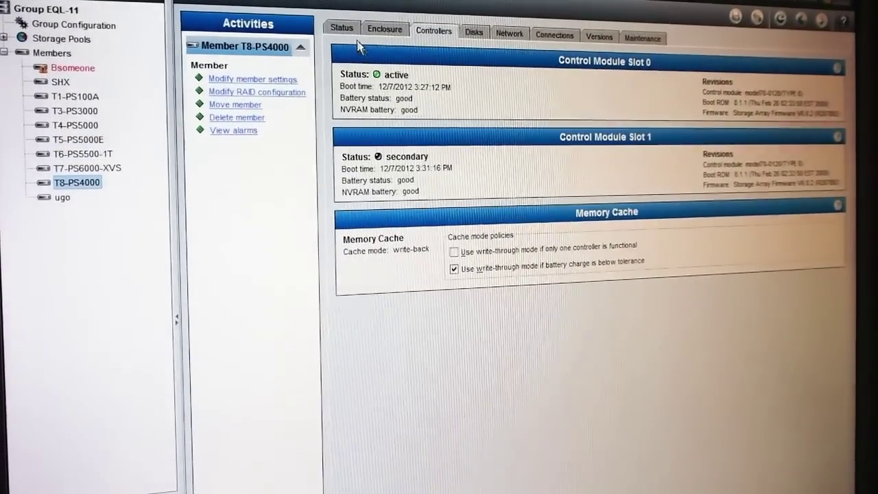
left_click(337, 32)
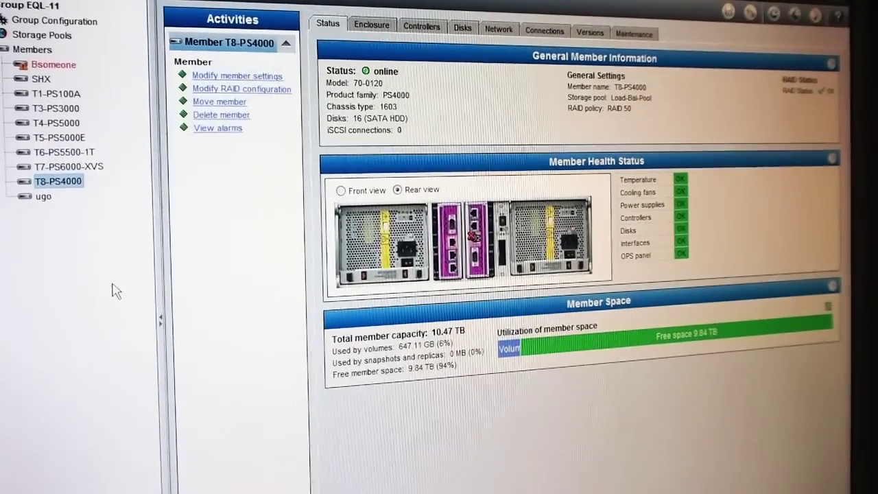